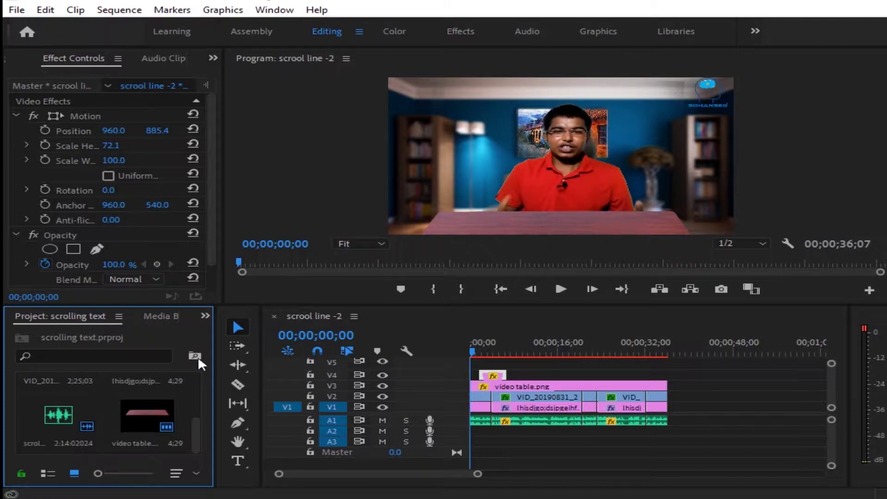
# Step: Preview the sequence to about 02;26, return the playhead to 00;00, then open the File menu
pyautogui.moveTo(471, 351); pyautogui.dragTo(486, 352)
pyautogui.click(494, 365)
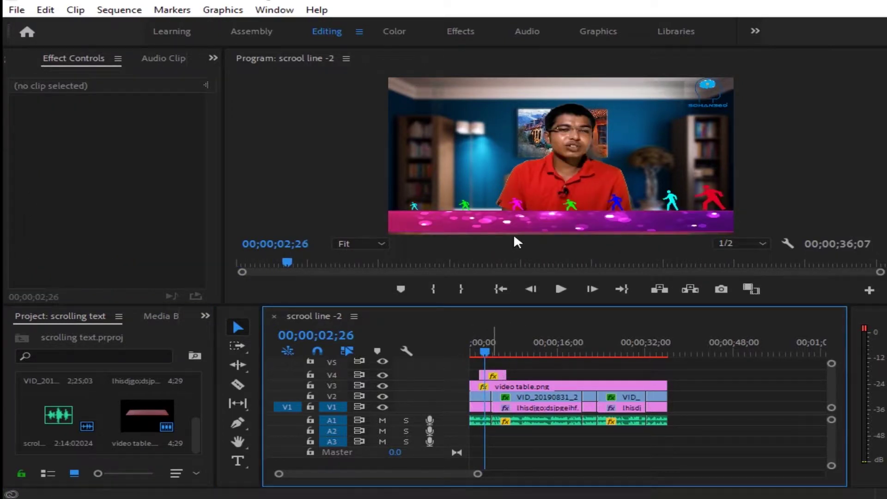
pyautogui.moveTo(485, 351); pyautogui.dragTo(454, 351)
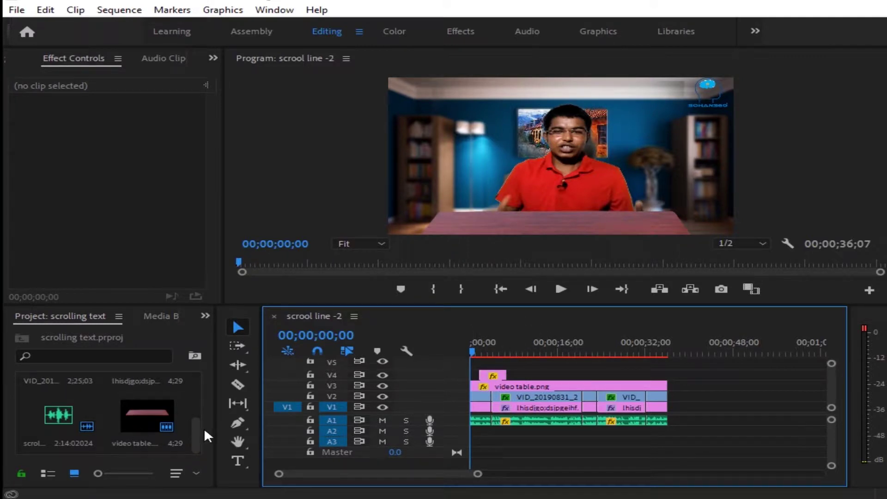
pyautogui.click(16, 9)
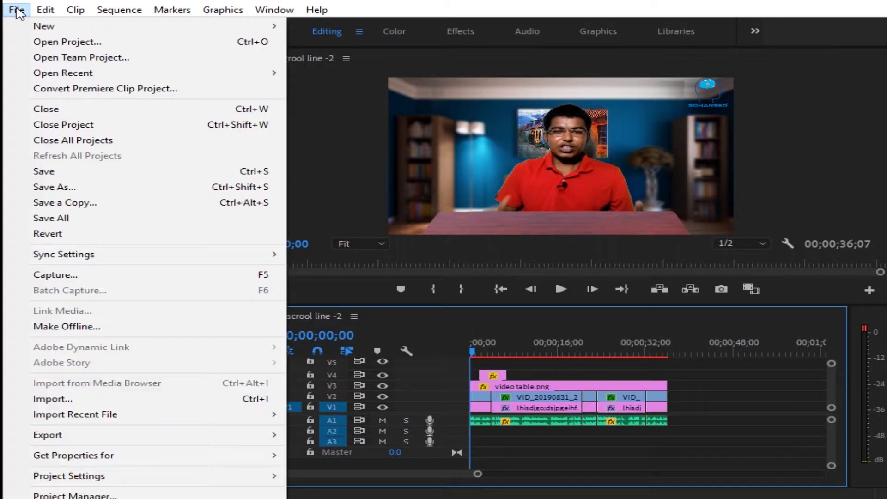
# Step: Create a new 1920×1080 legacy title named 'sssss'
pyautogui.moveTo(33, 28)
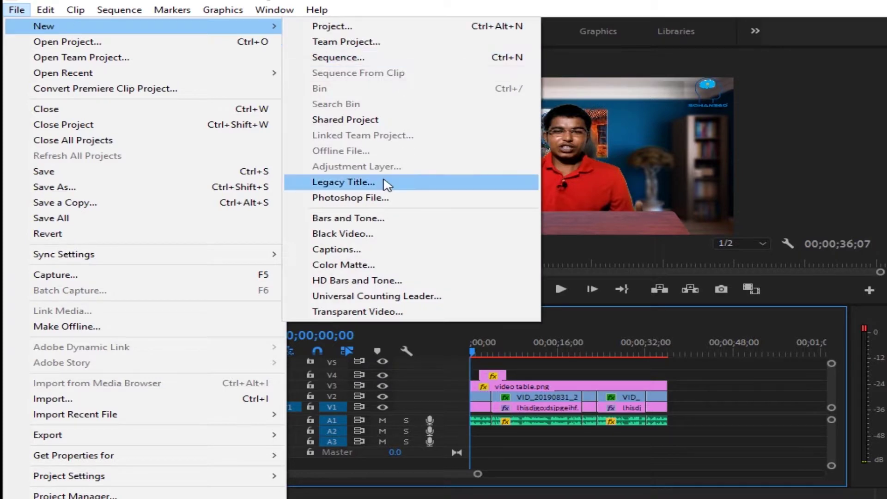
pyautogui.click(386, 183)
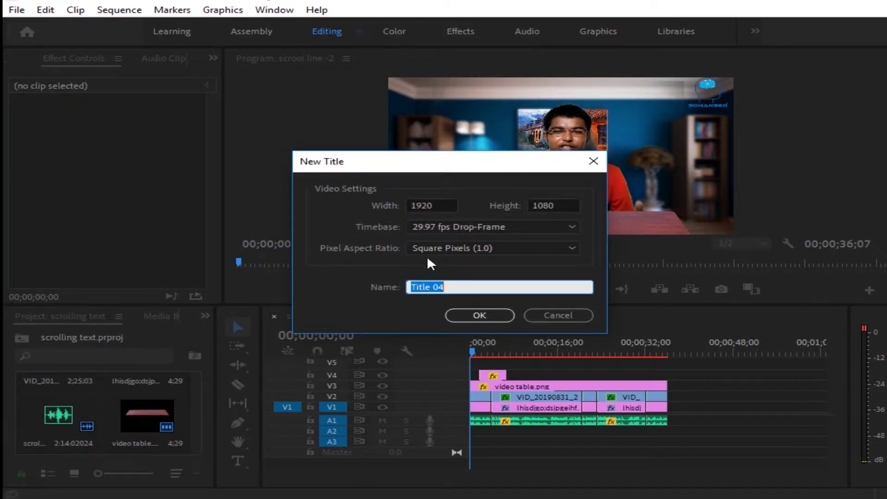
pyautogui.press('BackSpace')
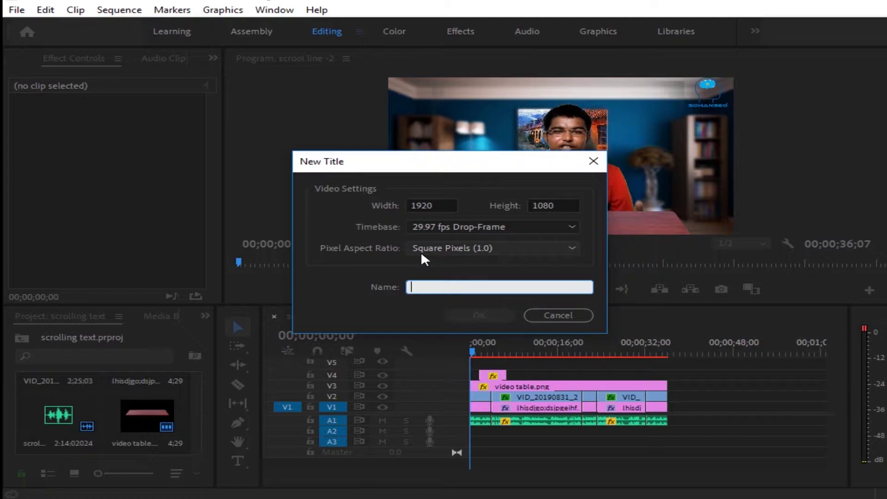
pyautogui.write('sssss')
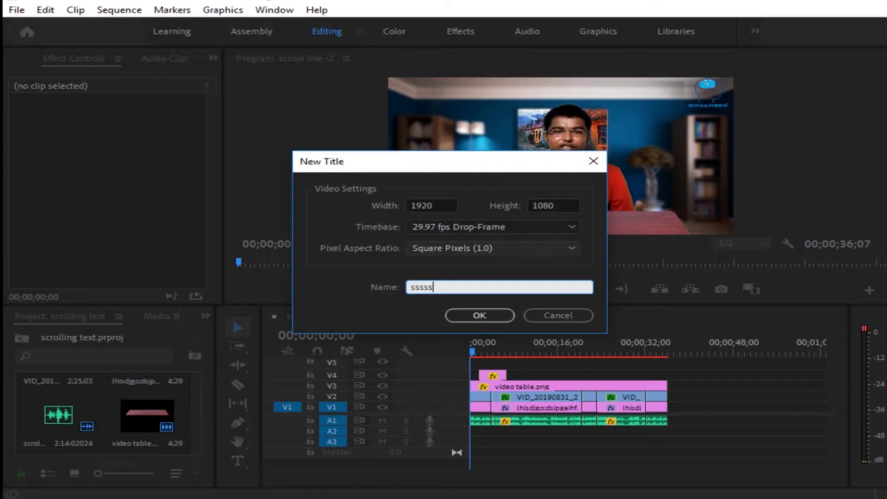
pyautogui.click(476, 314)
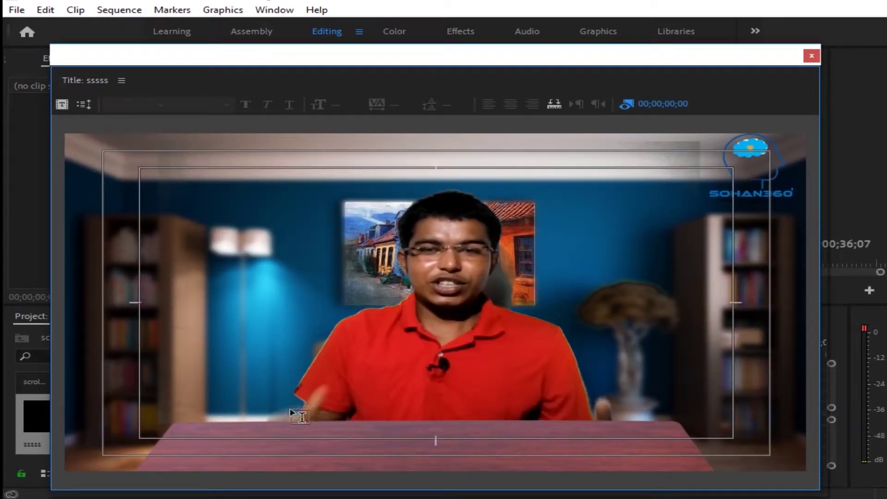
# Step: Start a text line at the title's bottom-left and set its font to Times New Roman
pyautogui.click(170, 446)
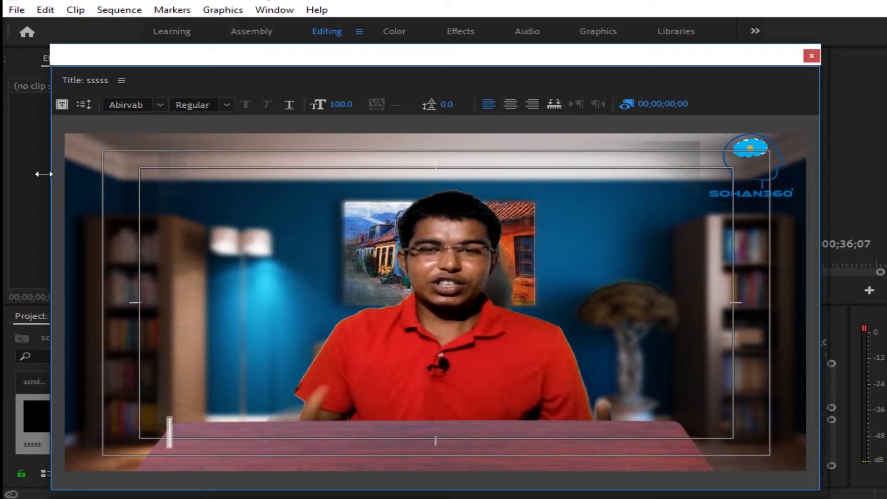
pyautogui.click(161, 104)
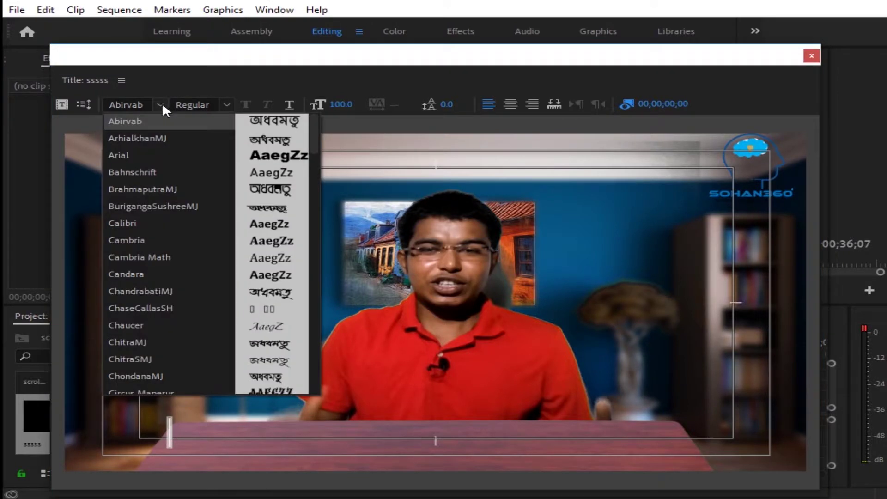
pyautogui.click(178, 157)
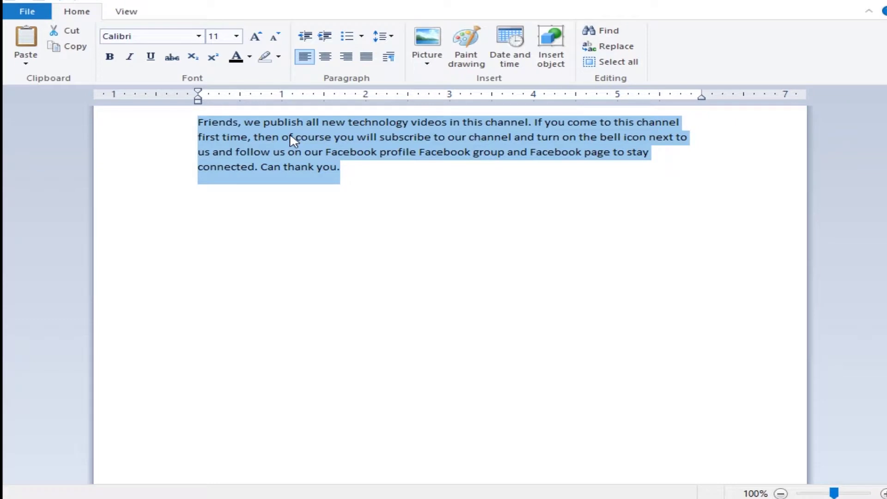
# Step: Select the entire channel message paragraph in WordPad and copy it
pyautogui.click(290, 137)
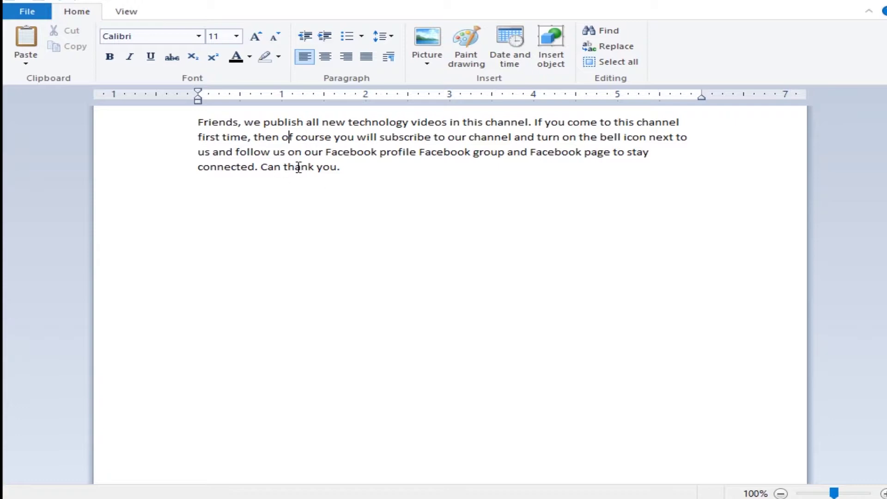
pyautogui.moveTo(348, 172); pyautogui.dragTo(156, 117)
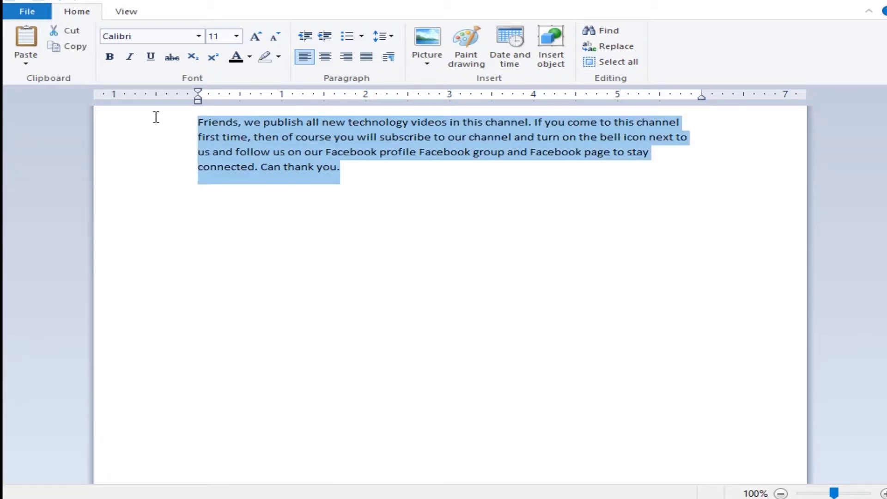
pyautogui.rightClick(221, 131)
pyautogui.click(241, 151)
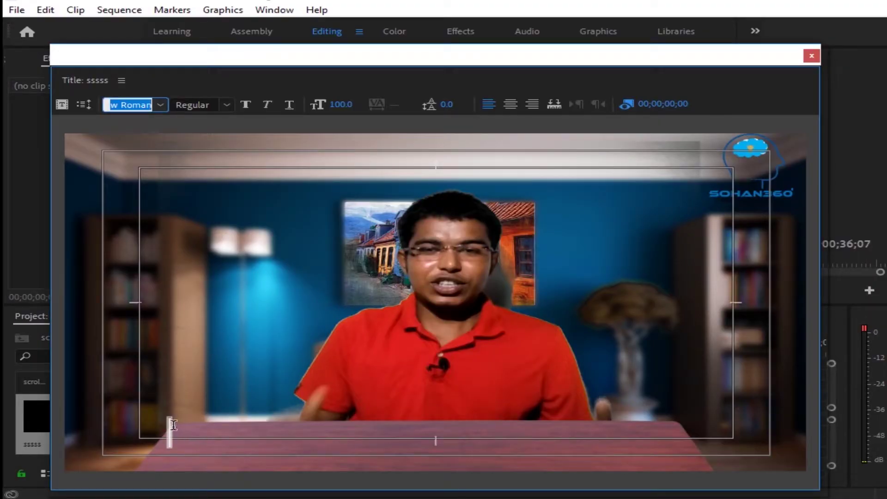
# Step: Paste the channel message into the title as a Crawl Left, starting and ending off screen
pyautogui.click(169, 428)
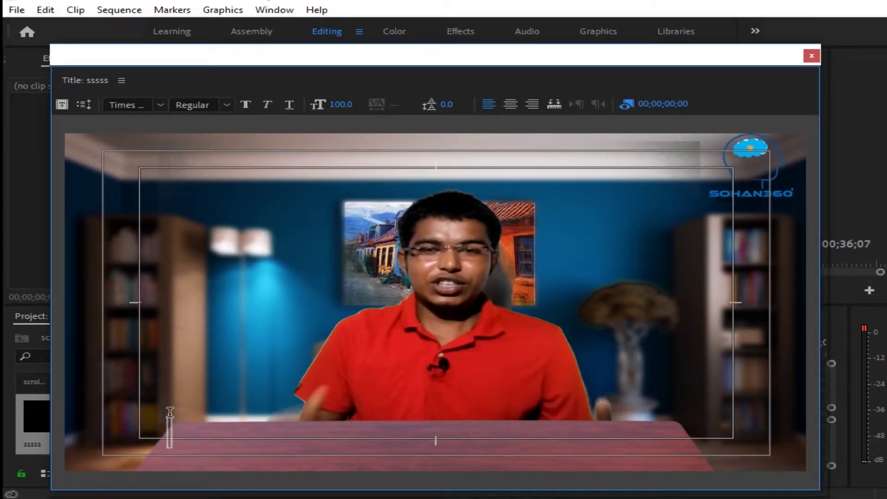
pyautogui.hotkey('ctrl', 'v')
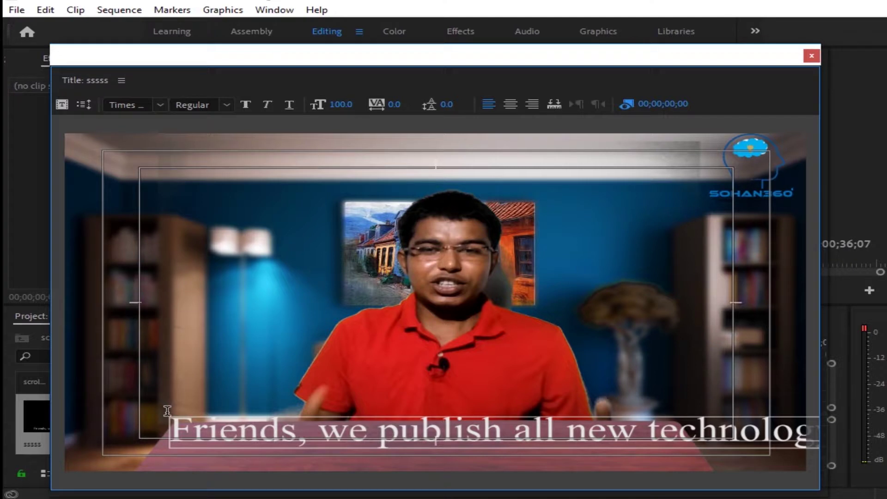
pyautogui.click(86, 104)
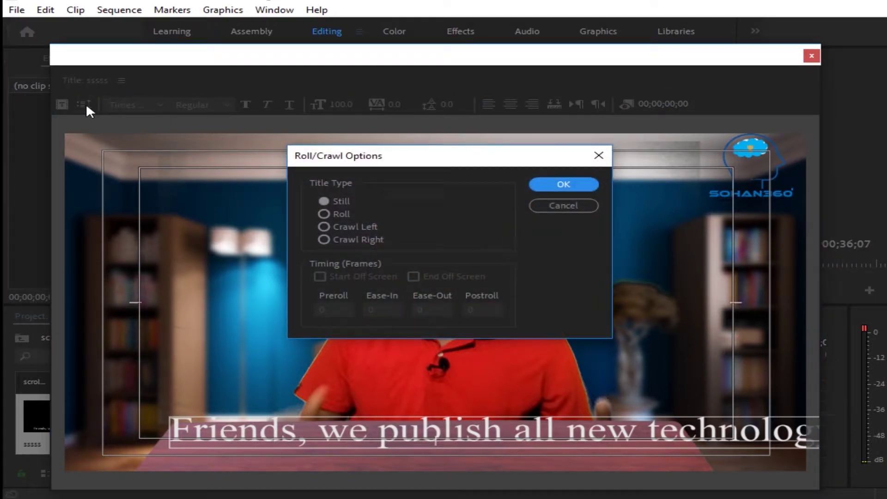
pyautogui.click(329, 225)
pyautogui.click(320, 277)
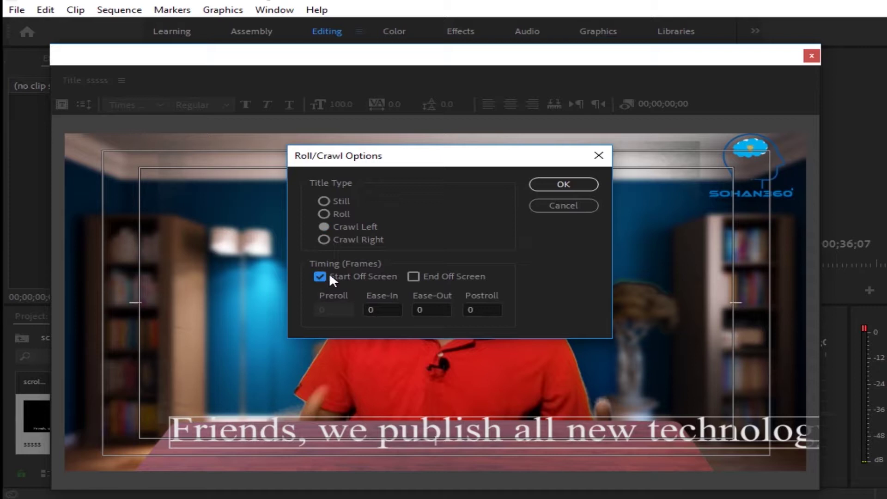
pyautogui.click(414, 276)
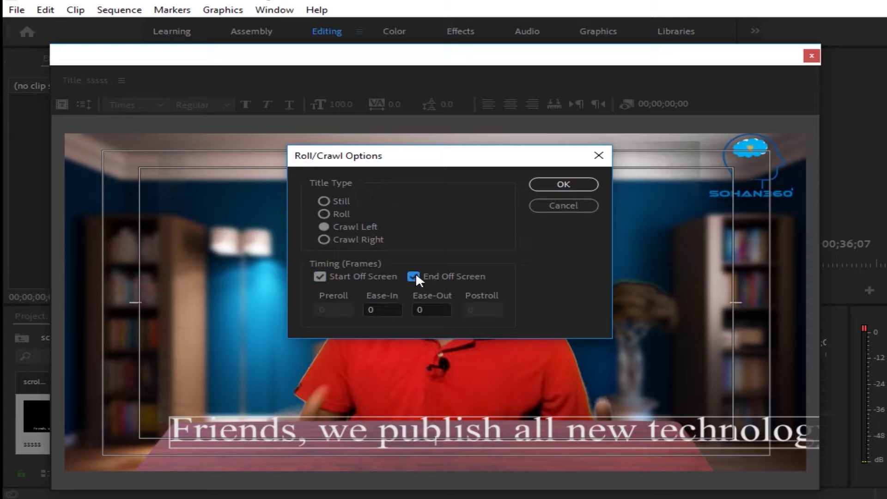
pyautogui.click(587, 186)
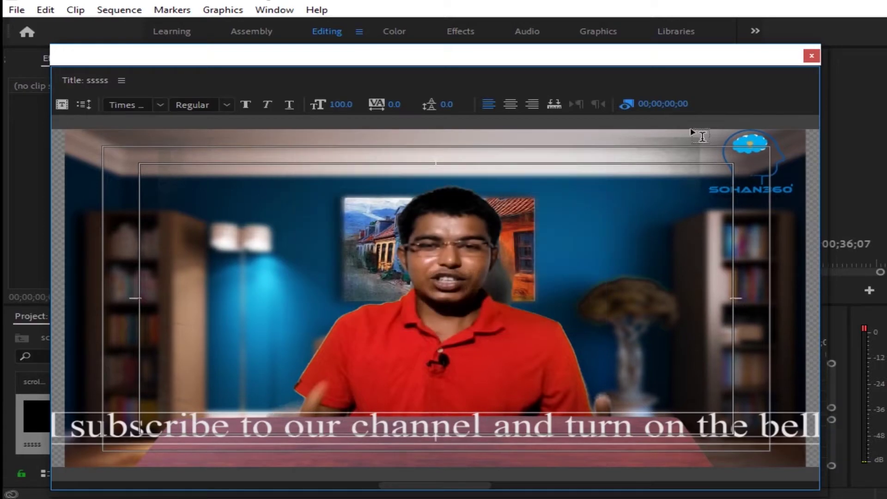
pyautogui.click(811, 56)
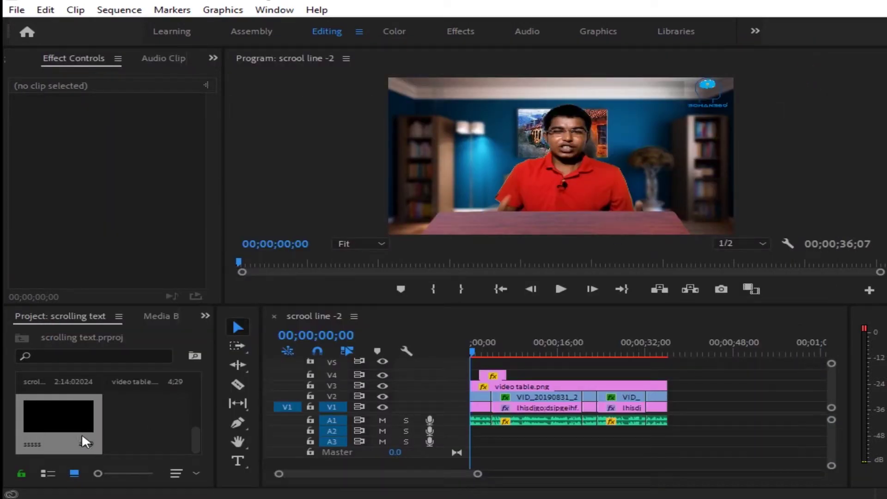
# Step: Place the sssss title on track V4 at 00;00 above the presenter video
pyautogui.scroll(2, 155, 418)
pyautogui.scroll(-2, 154, 417)
pyautogui.scroll(2, 155, 418)
pyautogui.scroll(-3, 153, 411)
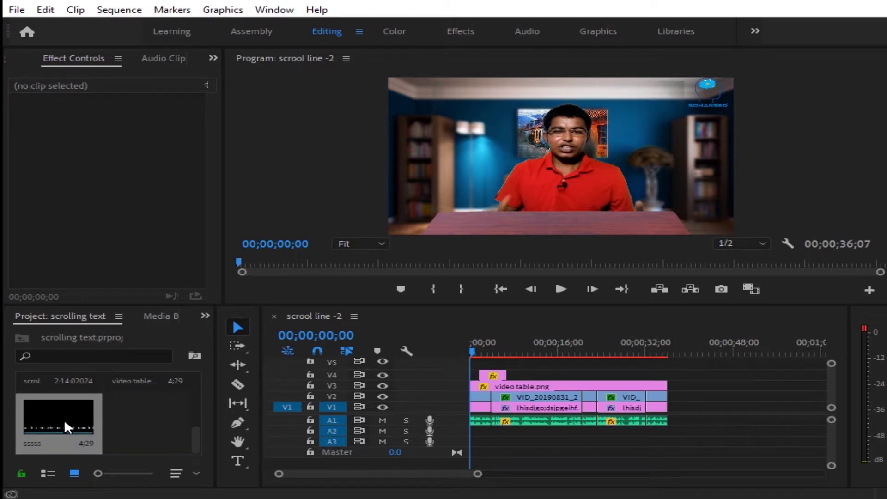
pyautogui.moveTo(64, 411); pyautogui.dragTo(447, 373)
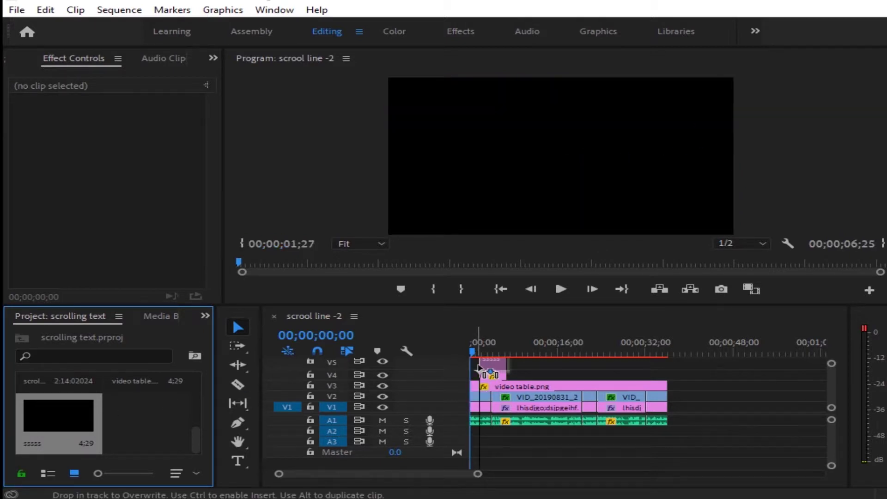
pyautogui.moveTo(447, 373)
pyautogui.mouseDown()
pyautogui.moveTo(482, 375)
pyautogui.moveTo(483, 350)
pyautogui.mouseUp()
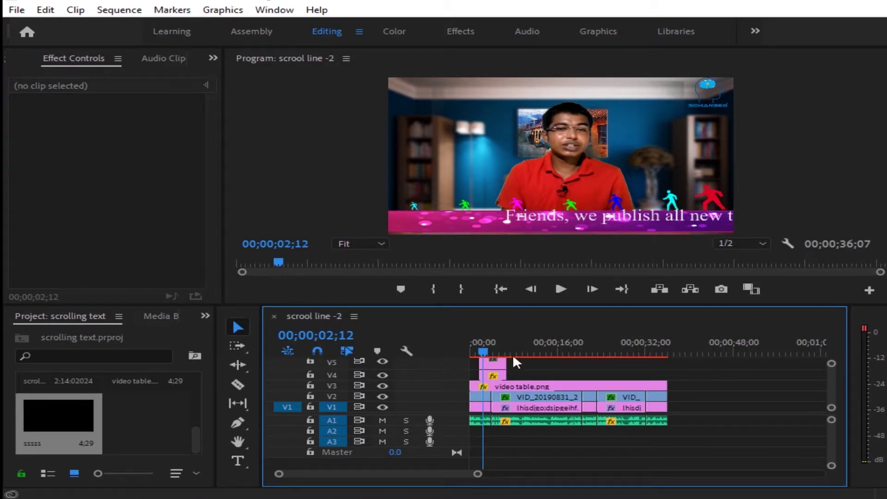
pyautogui.click(498, 370)
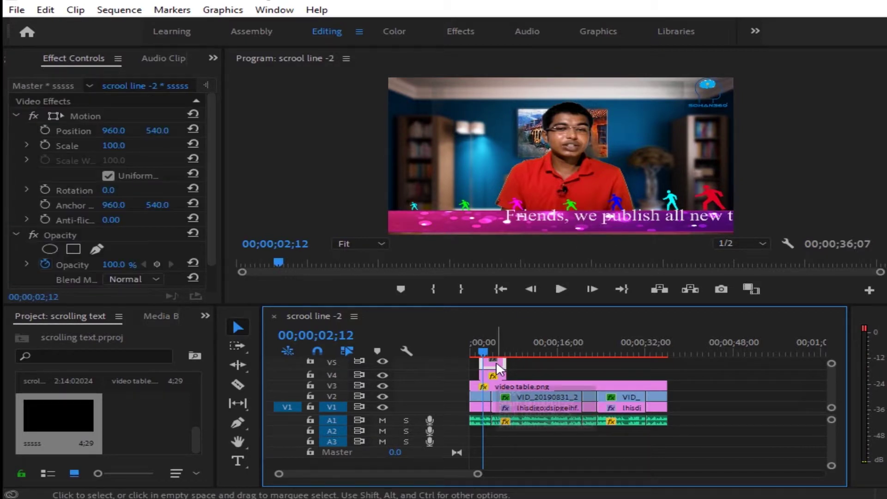
# Step: Scale the crawl title to 110.8 and move it right to position 1460.7, 530.3
pyautogui.click(121, 116)
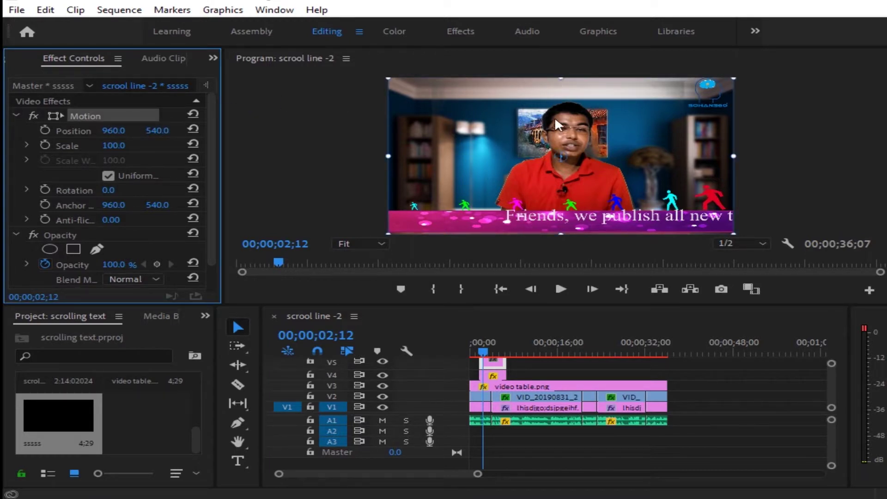
pyautogui.moveTo(554, 123); pyautogui.dragTo(675, 209)
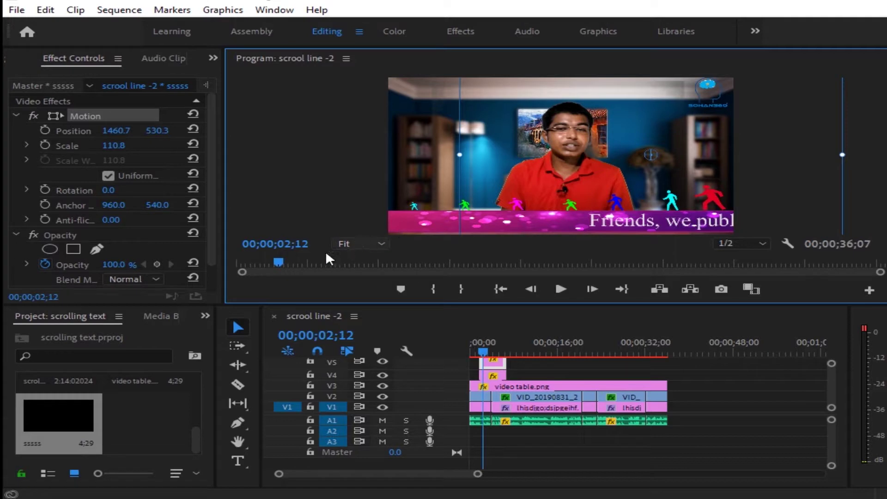
pyautogui.click(241, 422)
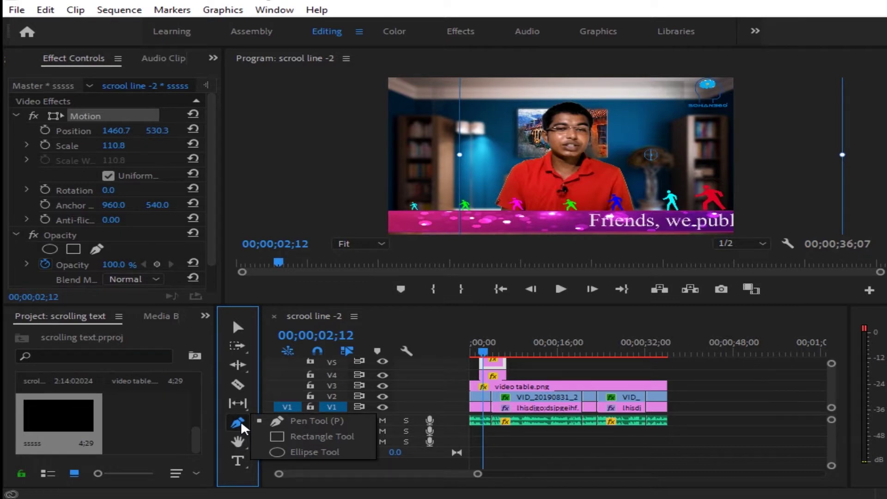
# Step: Stretch the pink video table.png bar to a width scale of 99.0, keeping height 72.1
pyautogui.click(303, 437)
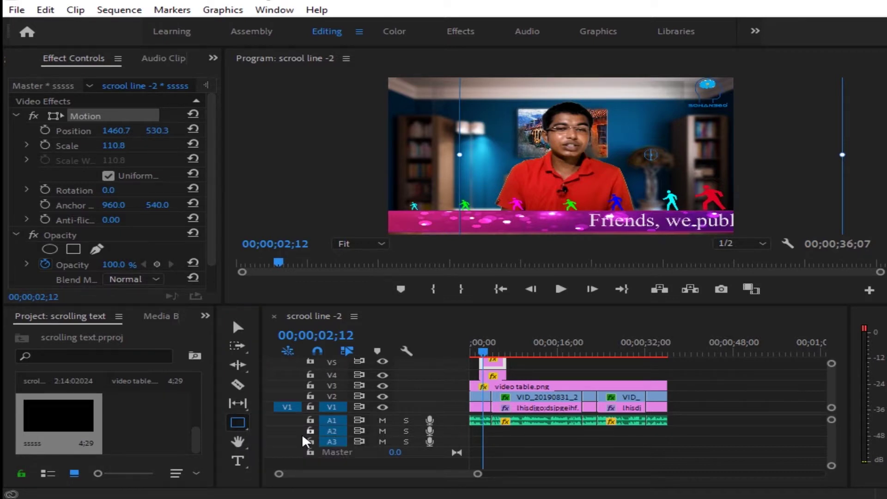
pyautogui.click(402, 224)
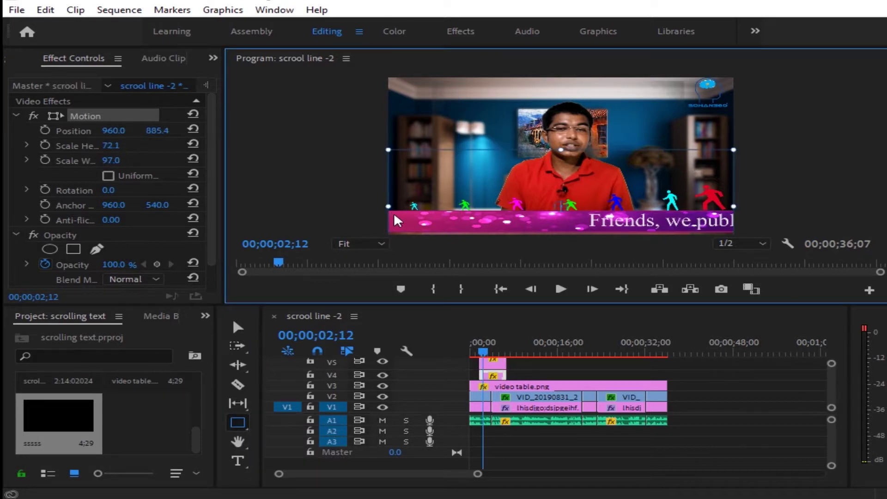
pyautogui.moveTo(406, 225); pyautogui.dragTo(391, 225)
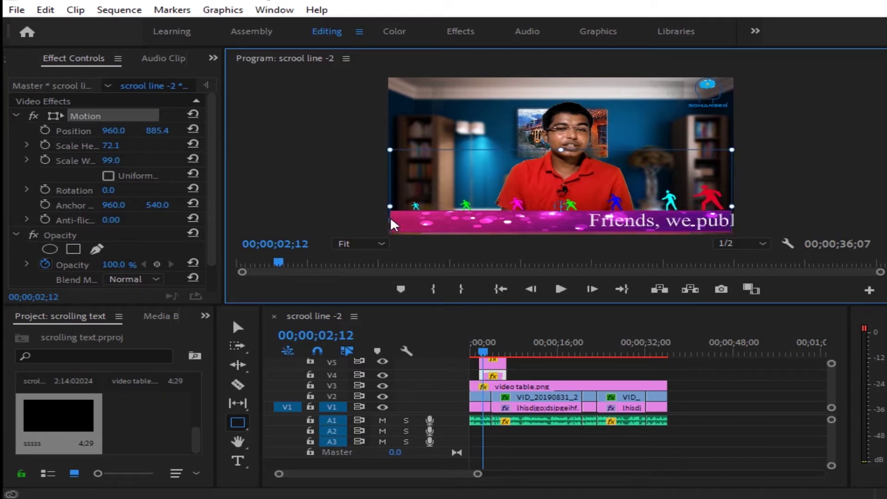
pyautogui.click(522, 363)
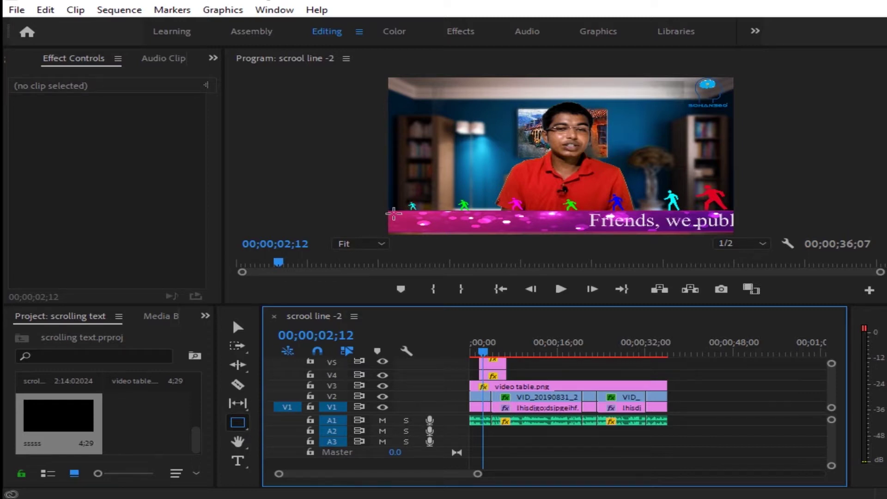
# Step: Draw a white rectangle over the pink bar's left end and open the import window for the logo
pyautogui.moveTo(389, 209); pyautogui.dragTo(488, 252)
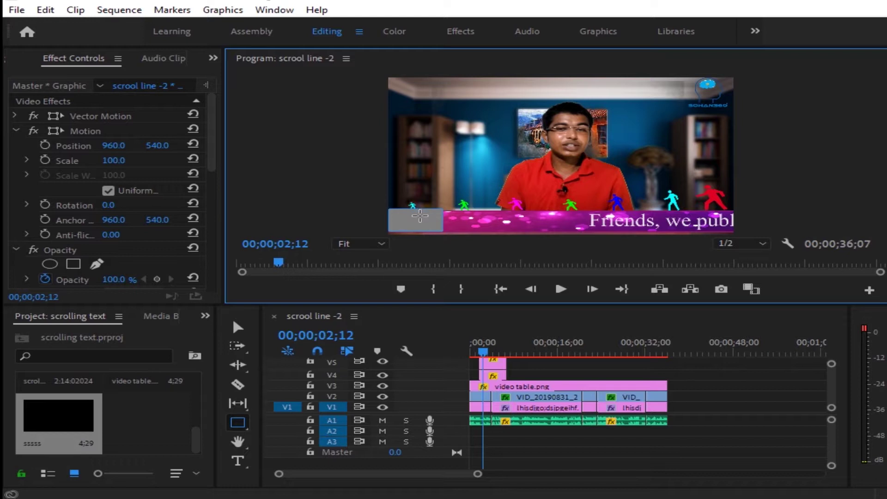
pyautogui.click(413, 219)
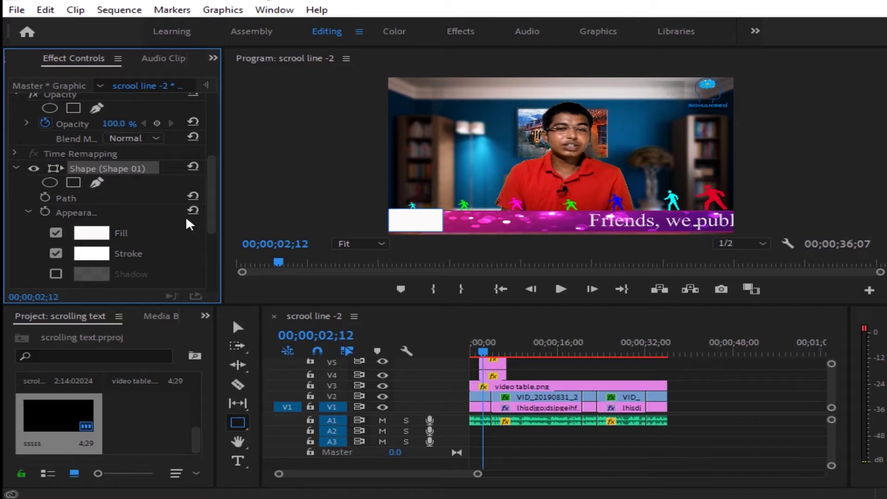
pyautogui.scroll(5, 194, 223)
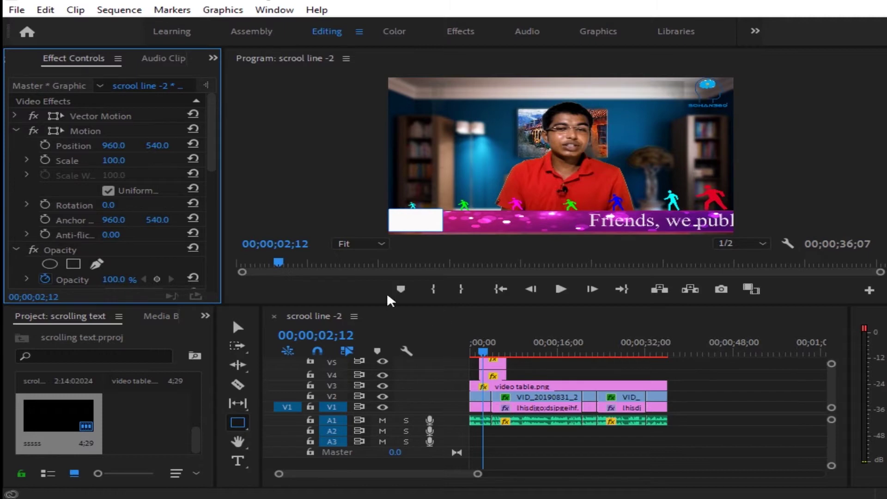
pyautogui.doubleClick(155, 422)
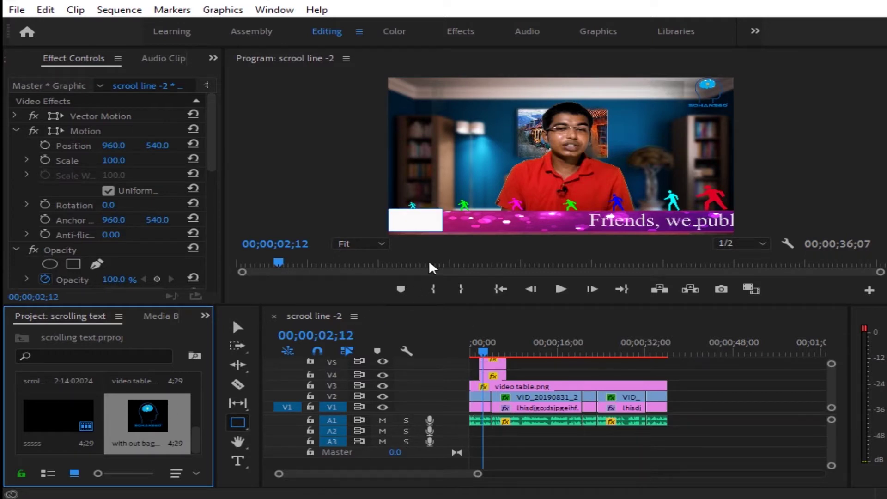
# Step: Put the channel logo on the top track, save, and move it into the white box
pyautogui.moveTo(494, 393); pyautogui.dragTo(489, 400)
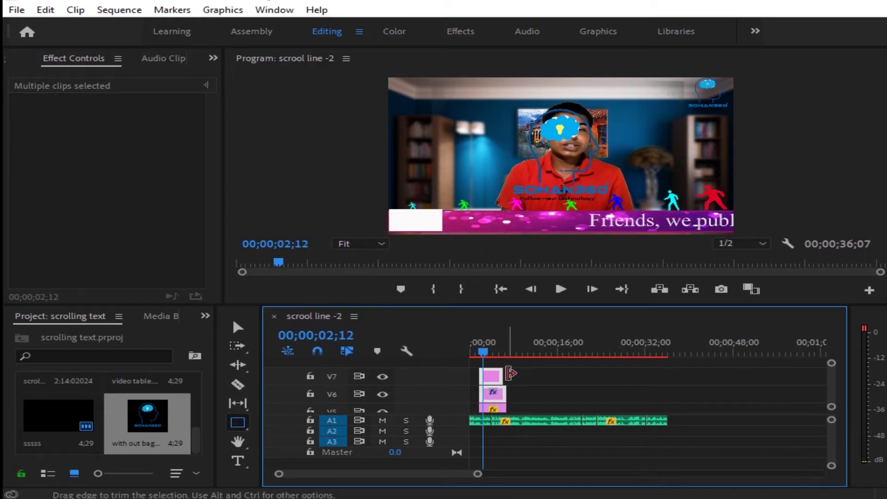
pyautogui.click(554, 379)
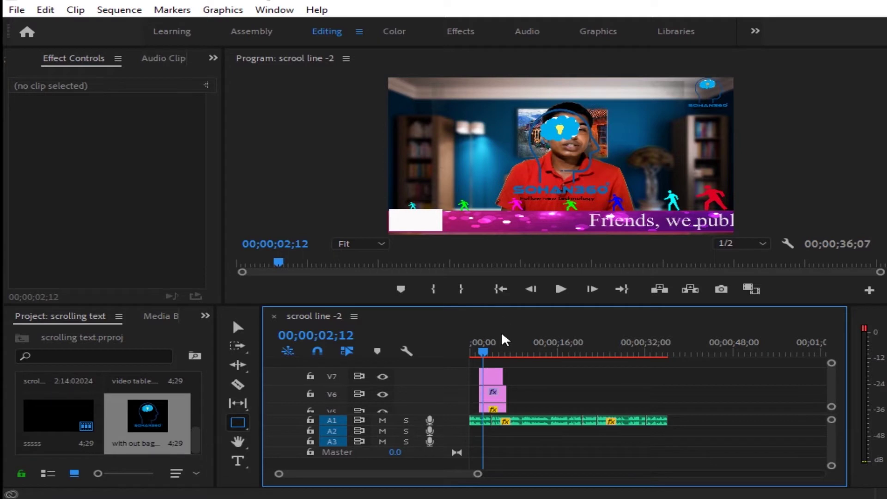
pyautogui.click(499, 383)
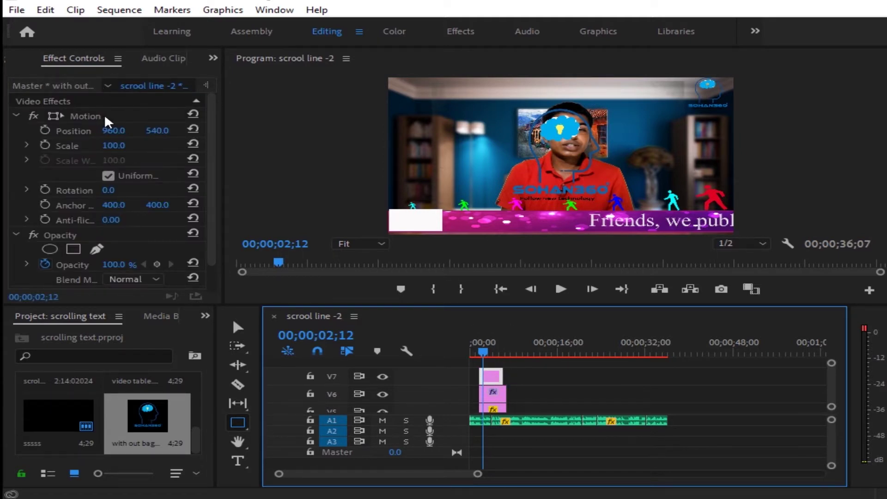
pyautogui.hotkey('ctrl', 's')
pyautogui.click(129, 118)
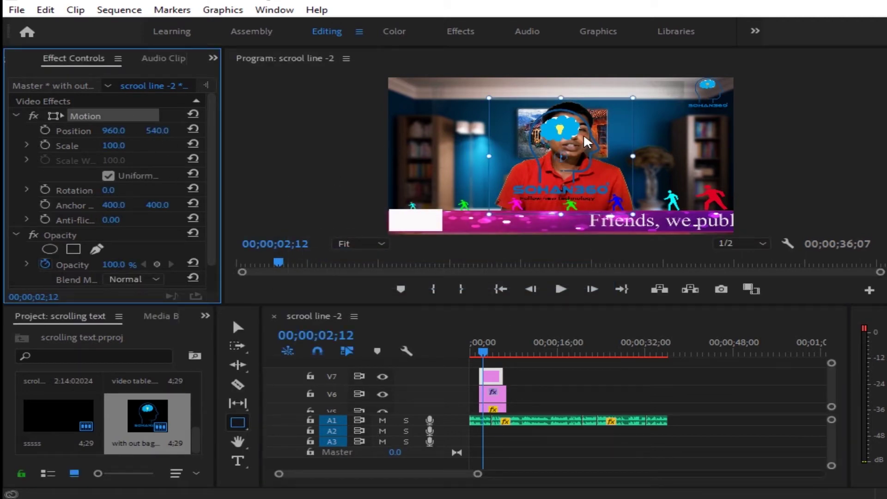
pyautogui.moveTo(567, 137); pyautogui.dragTo(499, 158)
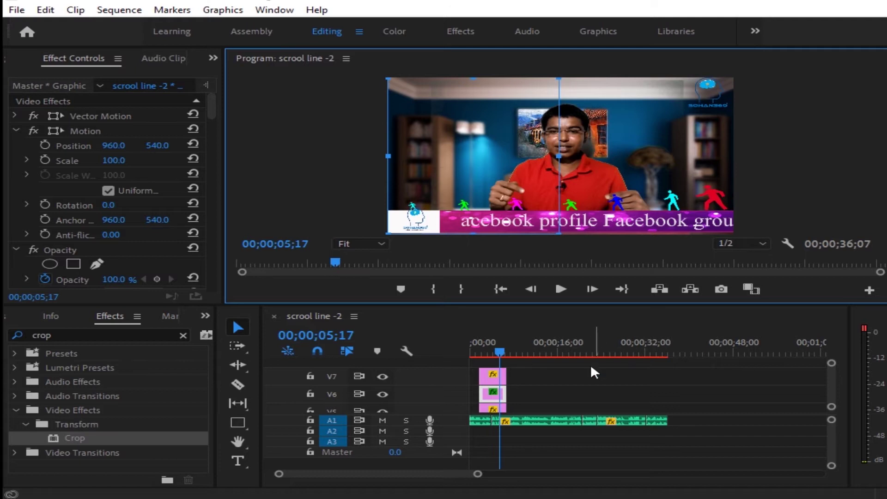
# Step: Extend the logo, white box and sssss crawl clips on V5–V7 together to about 17 seconds
pyautogui.moveTo(535, 365); pyautogui.dragTo(507, 408)
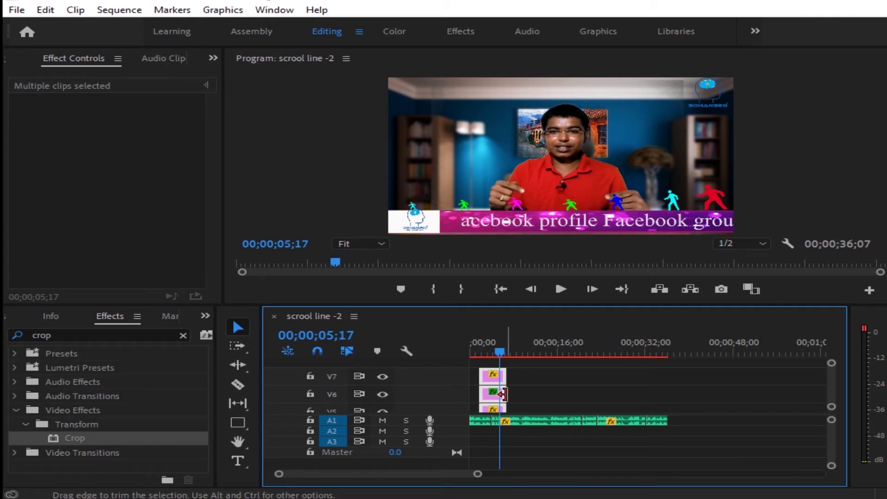
pyautogui.moveTo(512, 393); pyautogui.dragTo(557, 394)
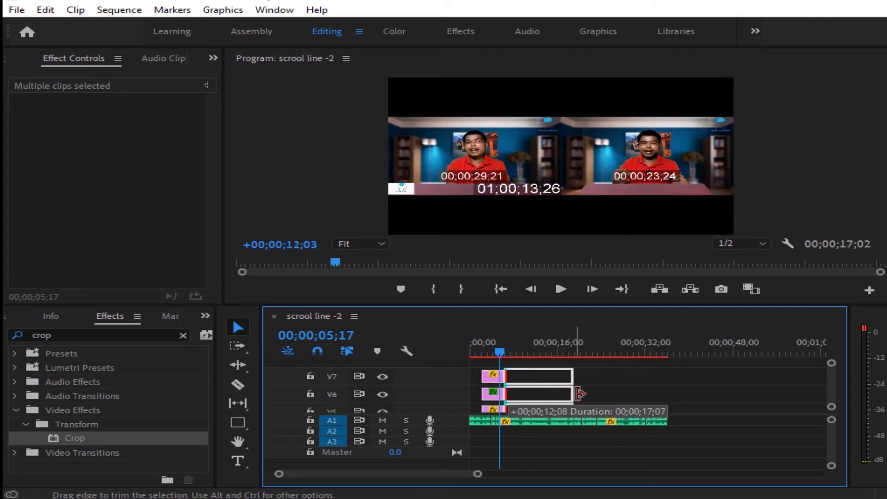
pyautogui.moveTo(557, 394); pyautogui.dragTo(578, 392)
pyautogui.moveTo(501, 350); pyautogui.dragTo(472, 351)
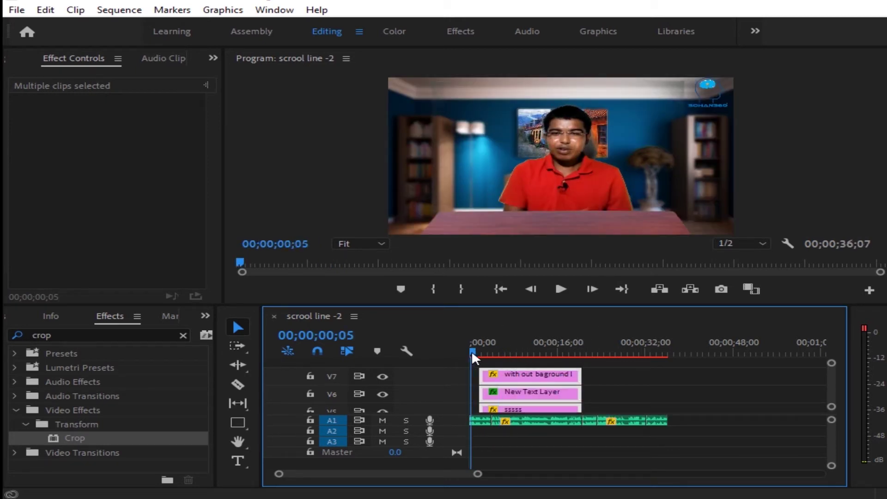
# Step: Play back the sequence to watch the message crawl beside the logo box, then return to 00;00;04;09
pyautogui.press('space')
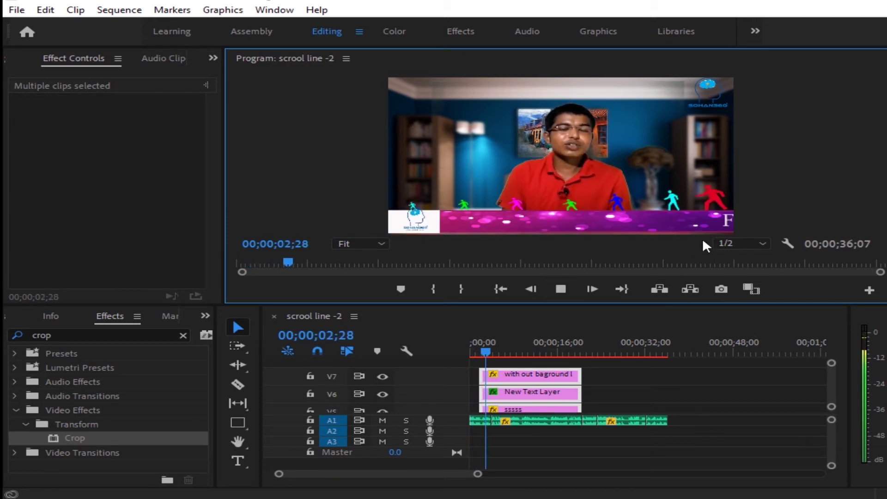
pyautogui.click(506, 353)
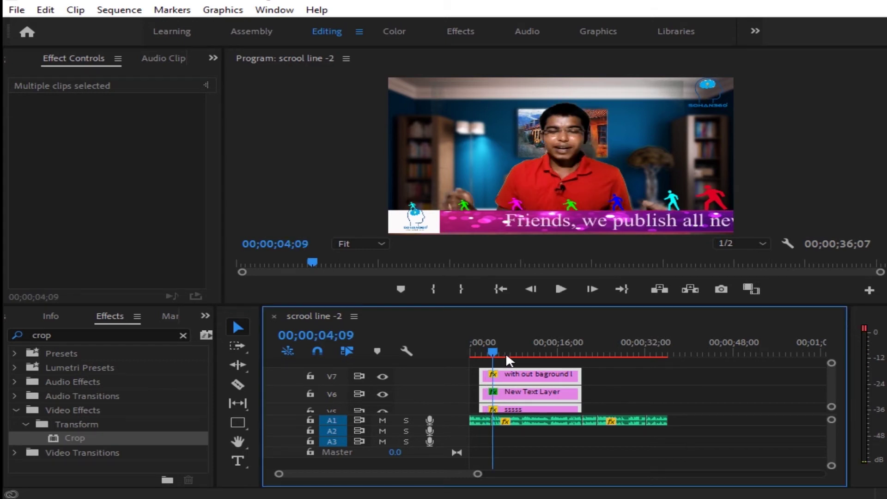
pyautogui.click(570, 287)
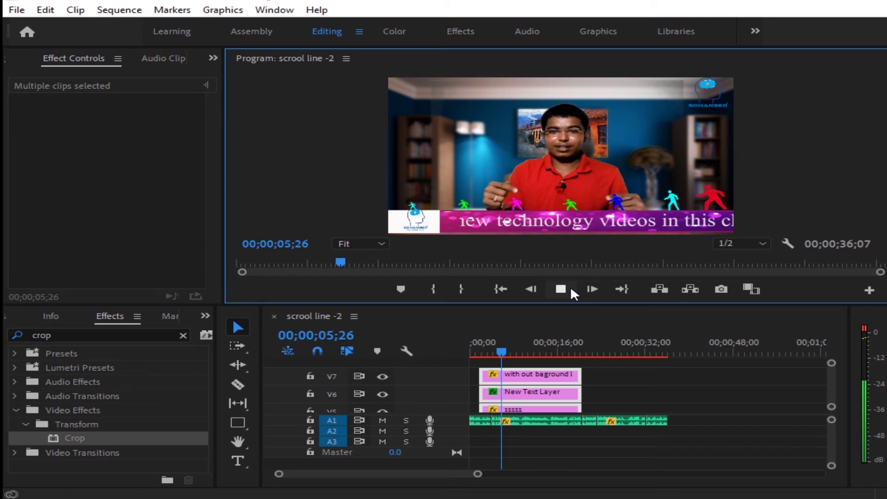
pyautogui.click(571, 288)
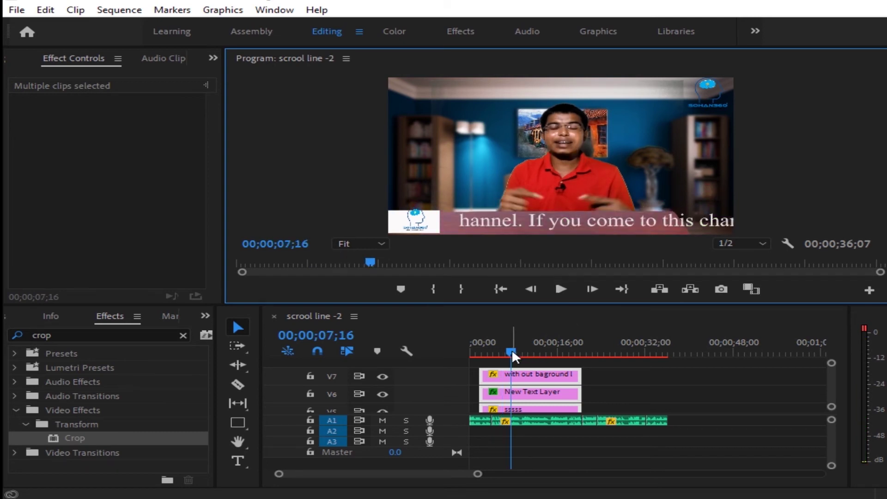
pyautogui.moveTo(512, 349); pyautogui.dragTo(493, 348)
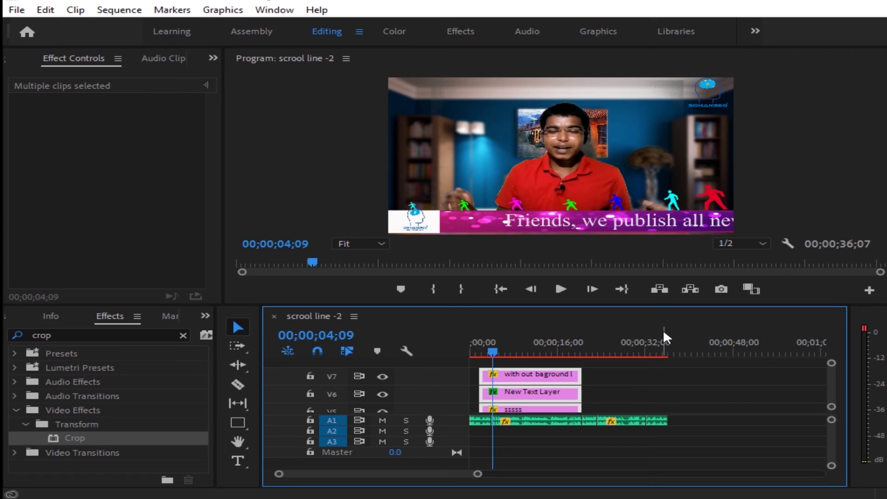